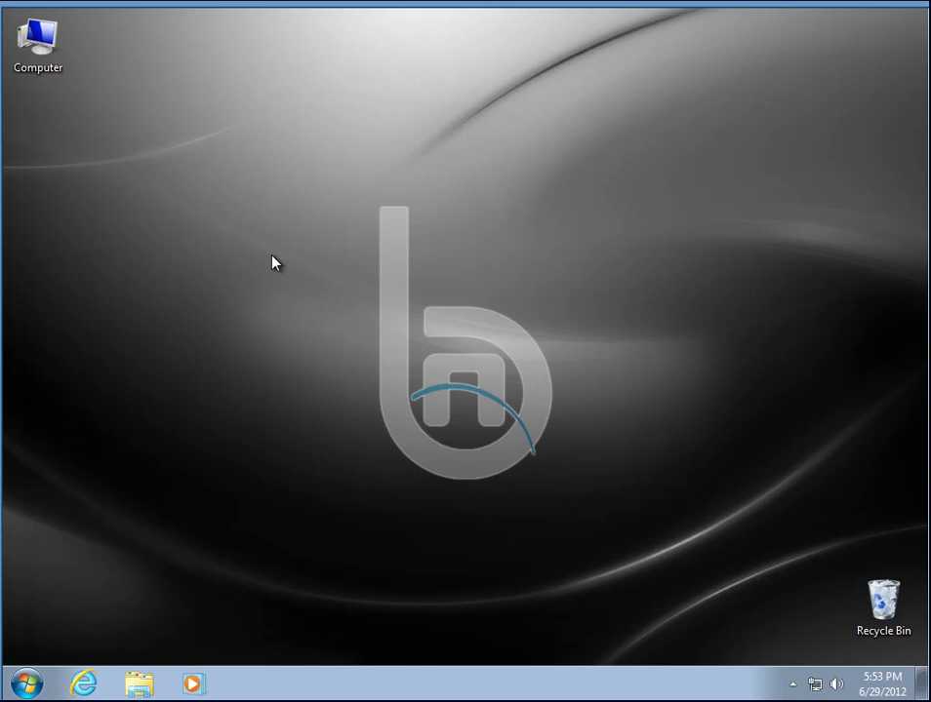
Step: Browse from Computer to the network location \\server
left_click(55, 43)
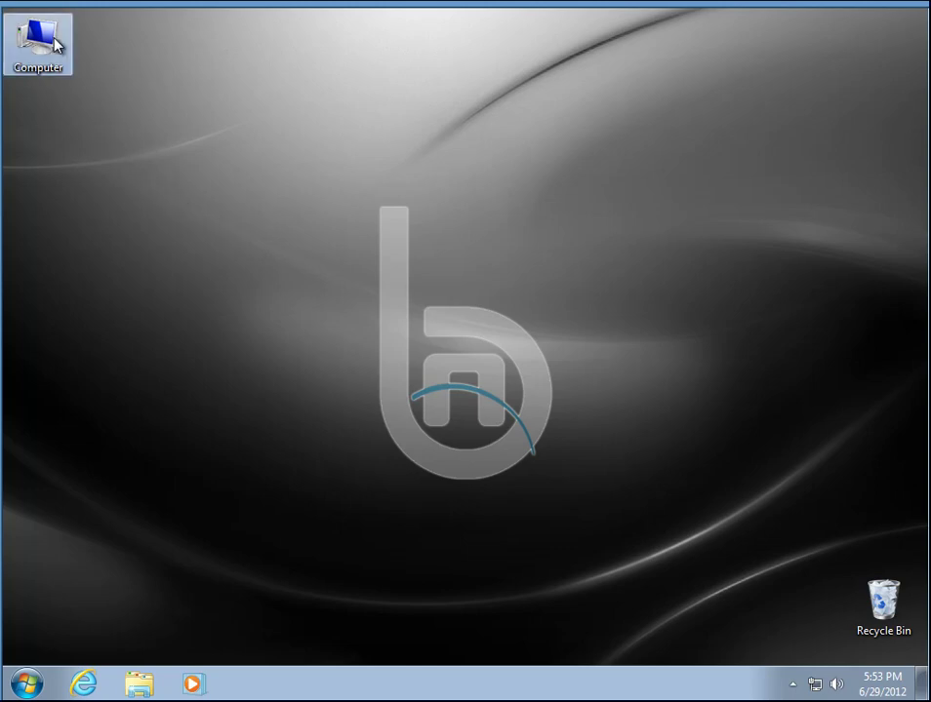
double_click(55, 43)
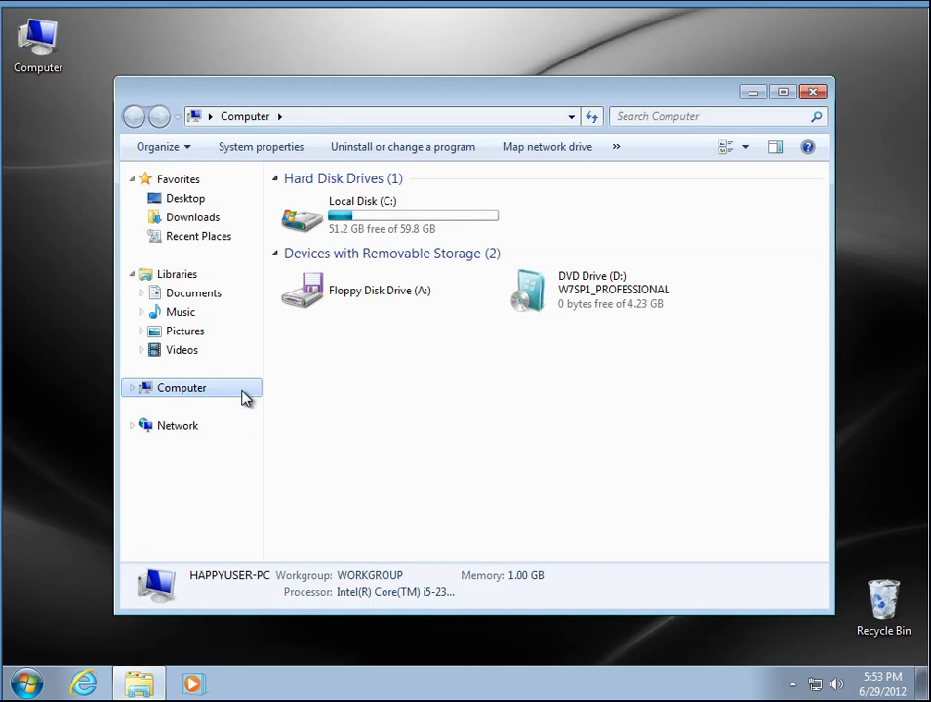
left_click(426, 118)
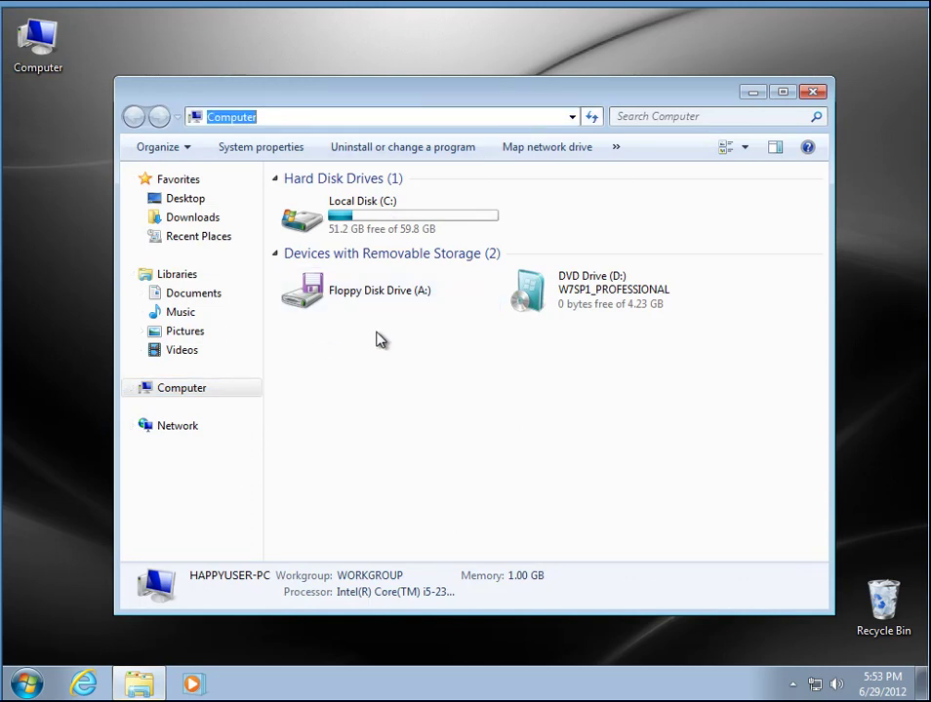
type("\\\\serv")
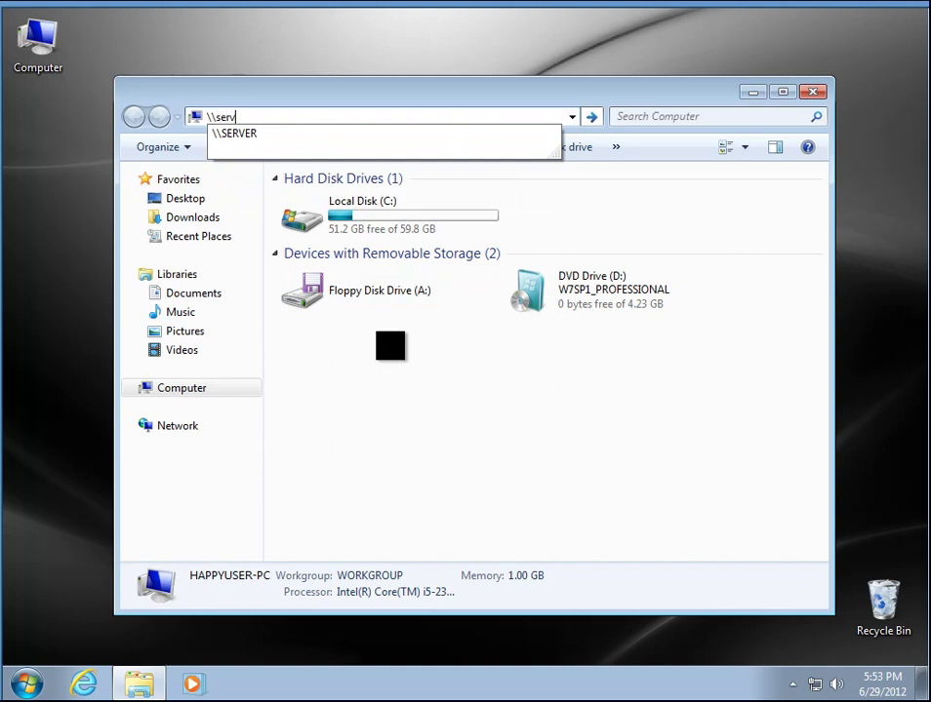
type("er")
key("Return")
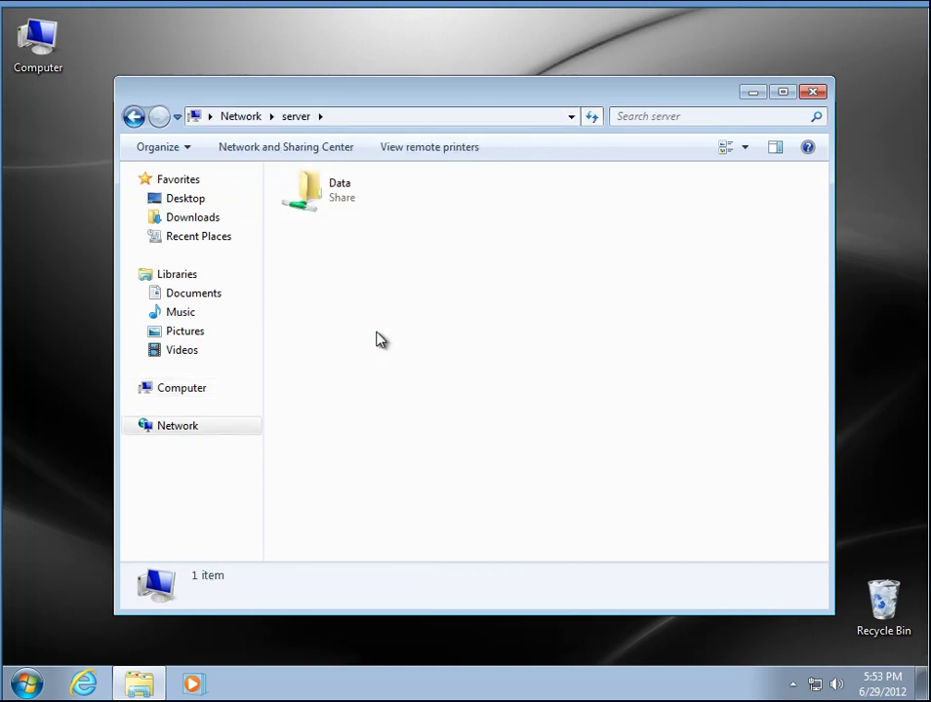
Step: Map the server's Data share as network drive U: and close the open folder windows
left_click(339, 199)
right_click(336, 199)
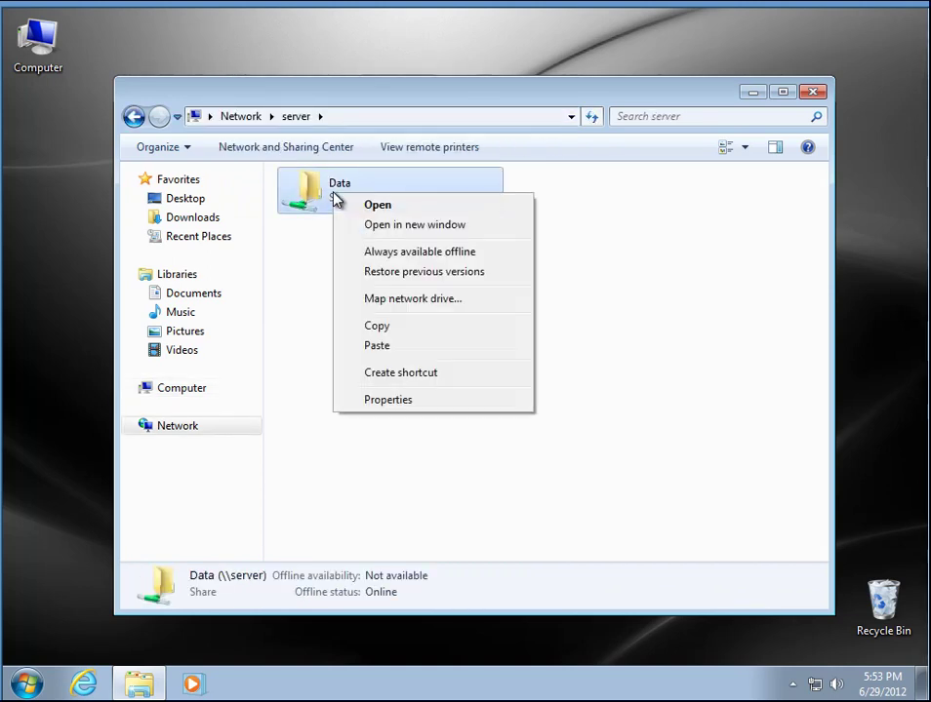
left_click(379, 299)
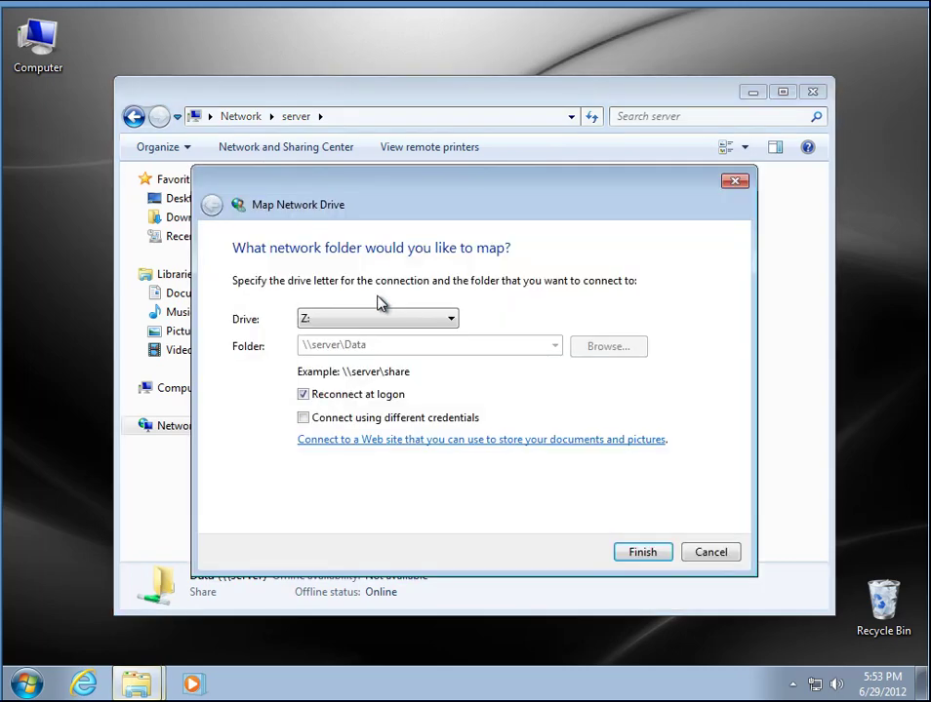
left_click(447, 320)
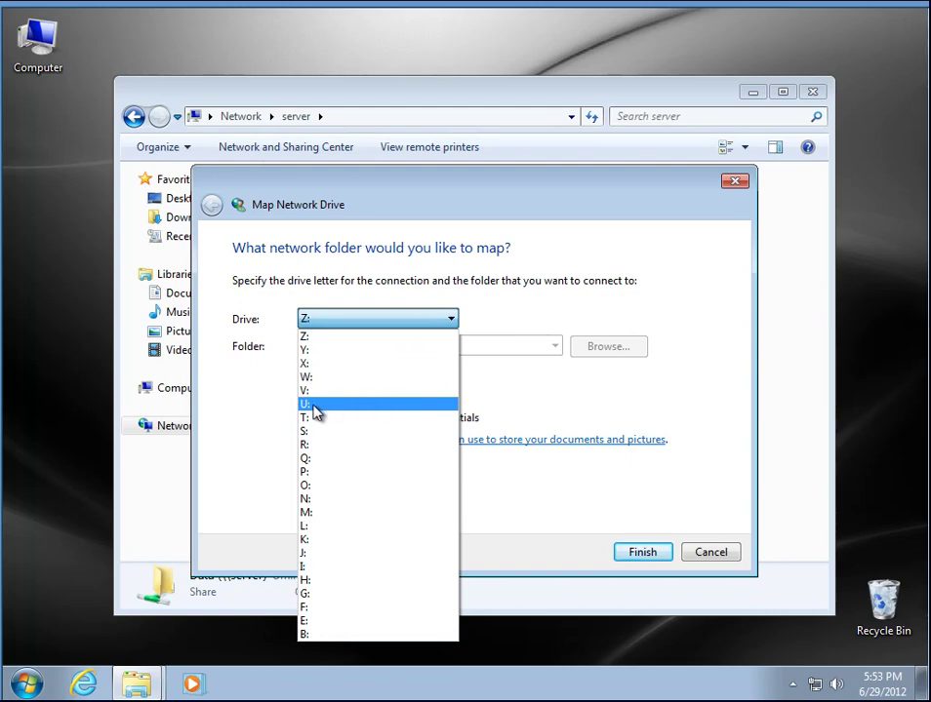
left_click(388, 411)
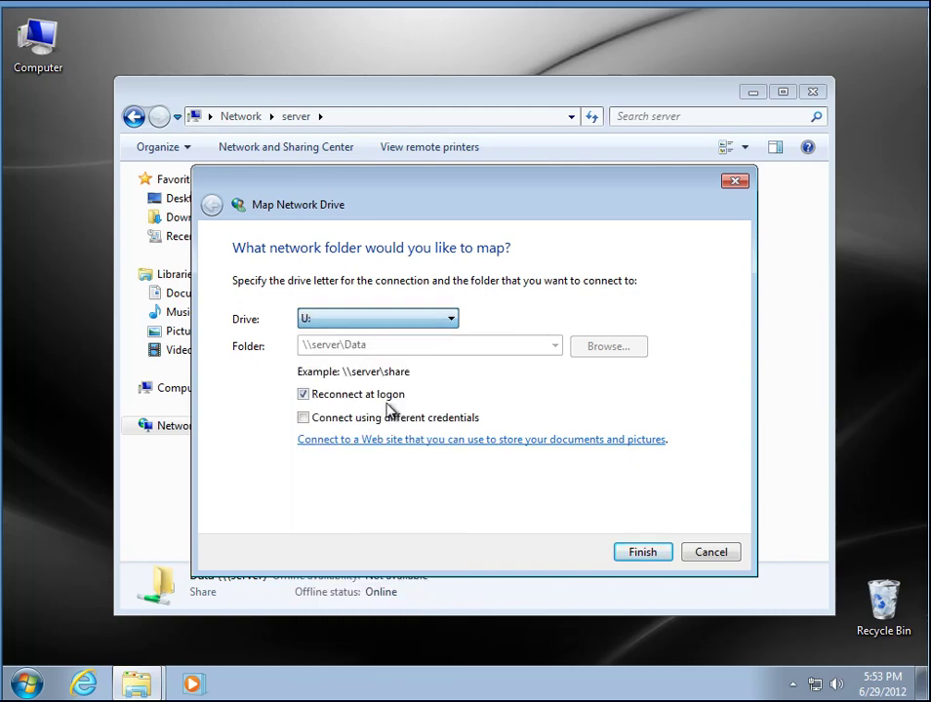
left_click(640, 553)
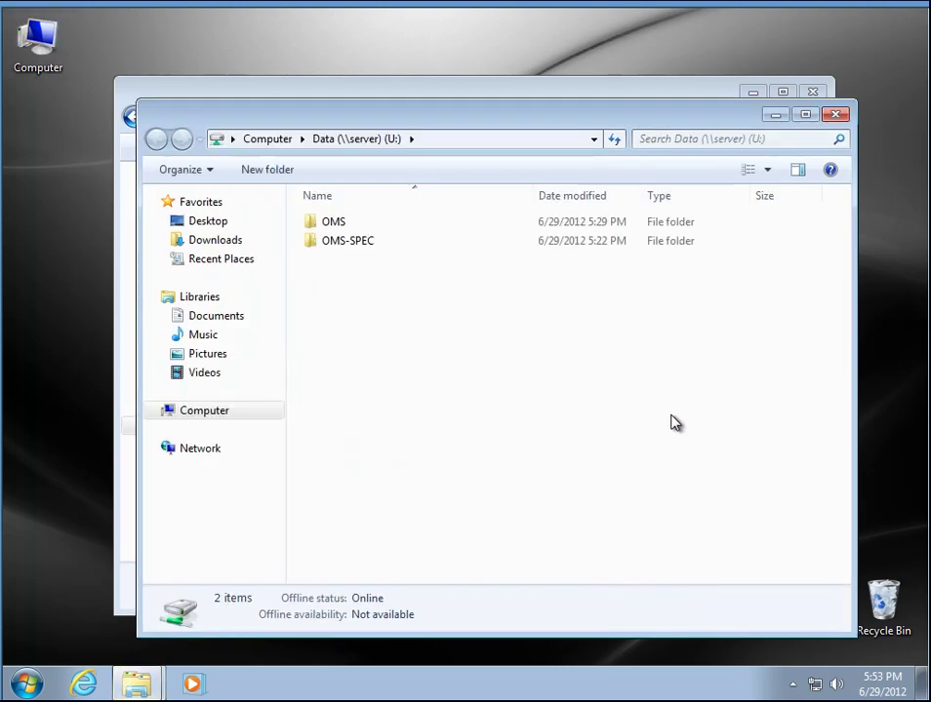
left_click(840, 116)
left_click(820, 96)
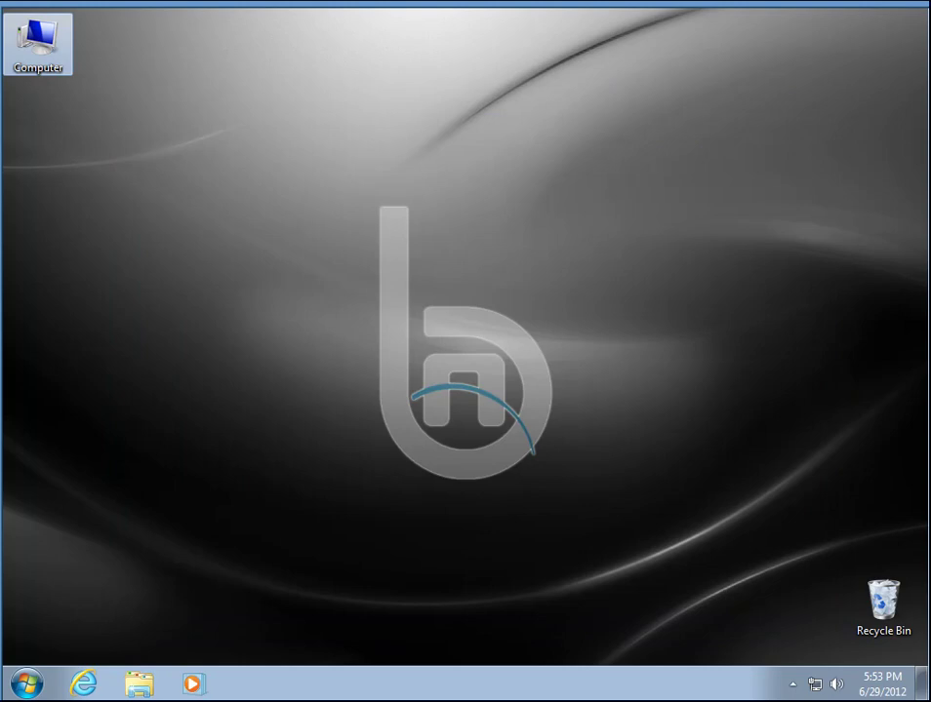
Step: Run OrthoTracInstMenu from the OrthoTrac 11.6.2.8 folder on the U: drive
double_click(41, 35)
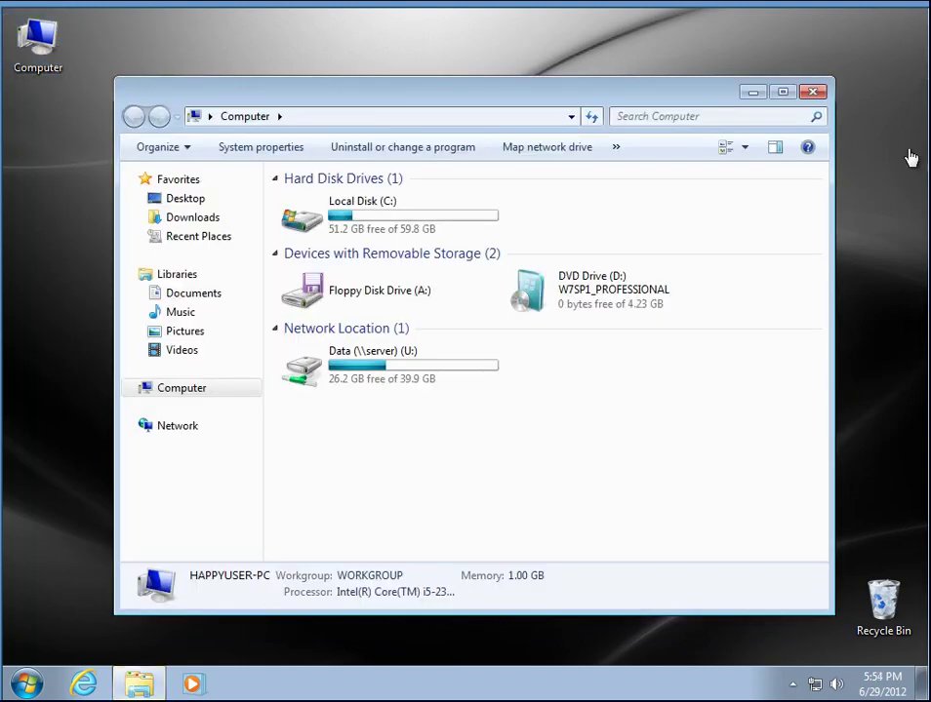
left_click(366, 378)
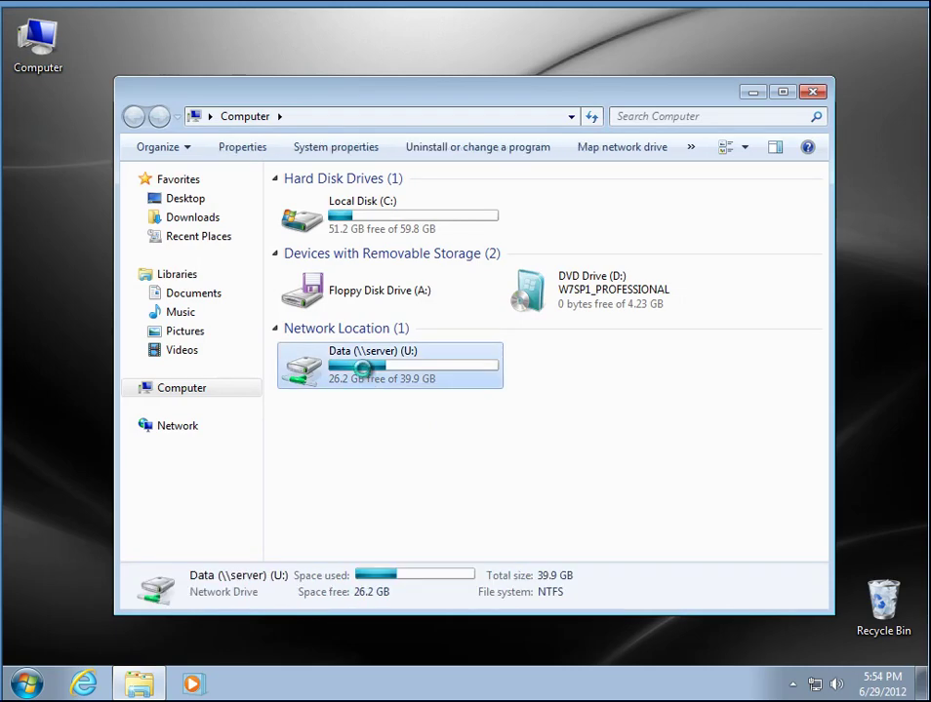
double_click(368, 363)
left_click(329, 242)
double_click(329, 239)
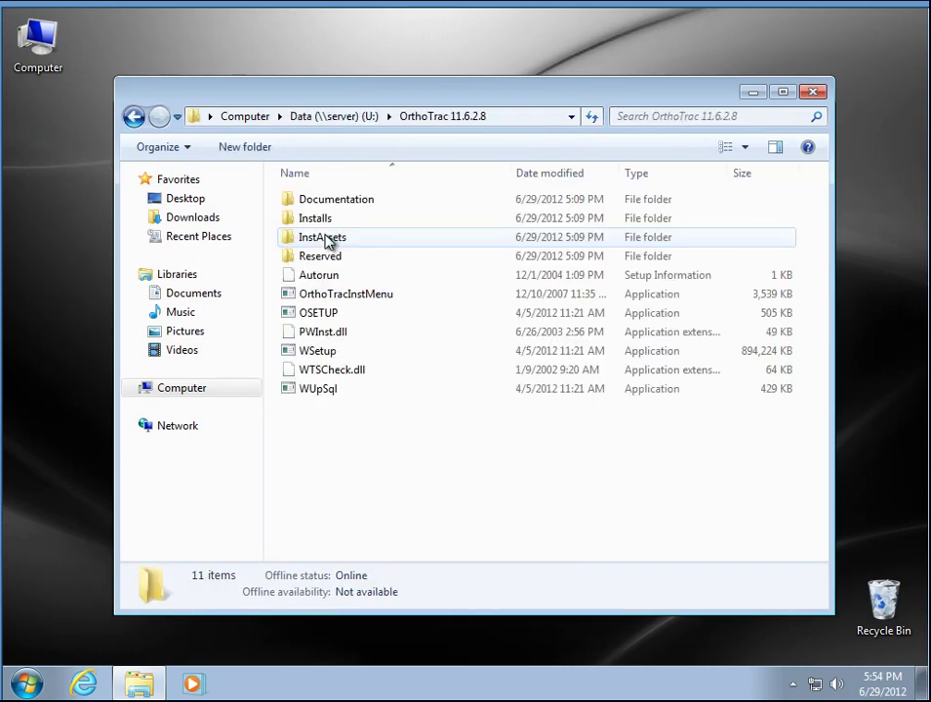
double_click(349, 293)
left_click(515, 370)
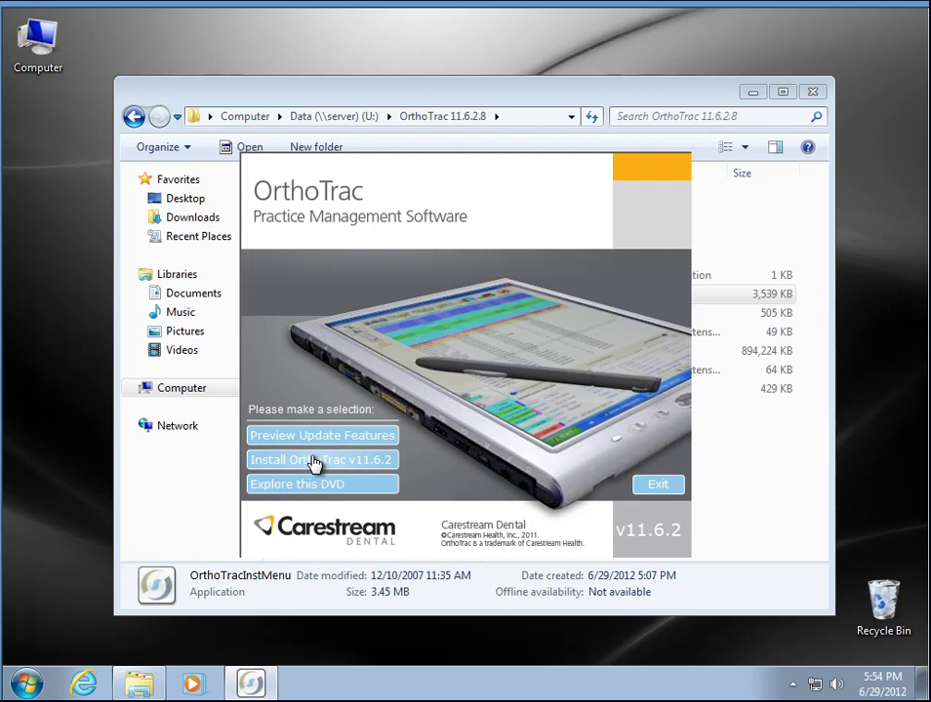
Step: Start the OrthoTrac v11.6.2 install as a Workstation, acknowledge the Windows XP minimum requirement, and allow WSetup.exe to run
left_click(314, 462)
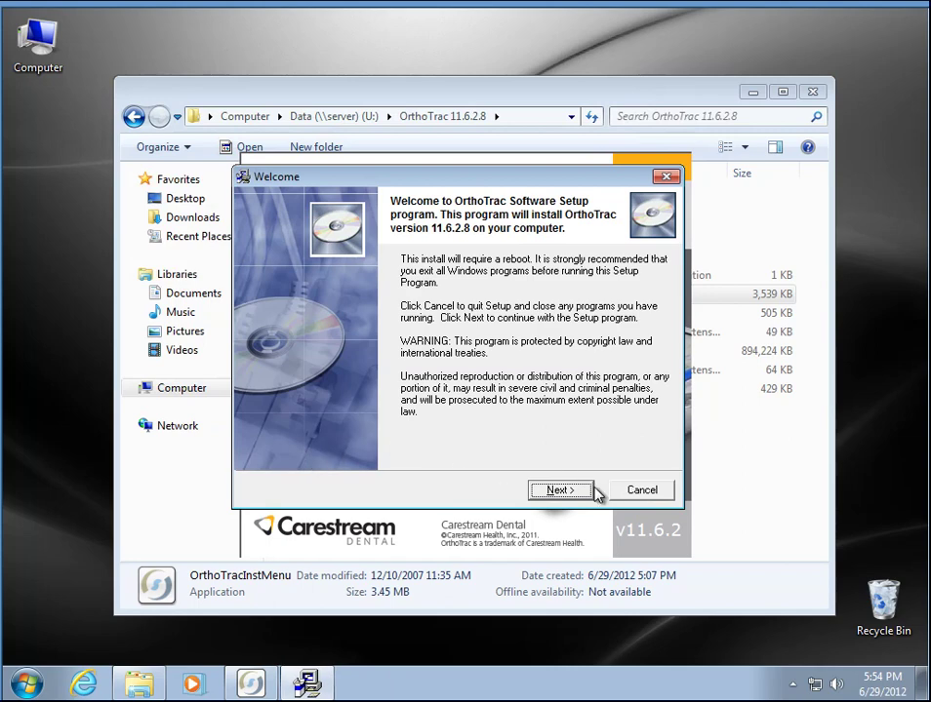
left_click(585, 493)
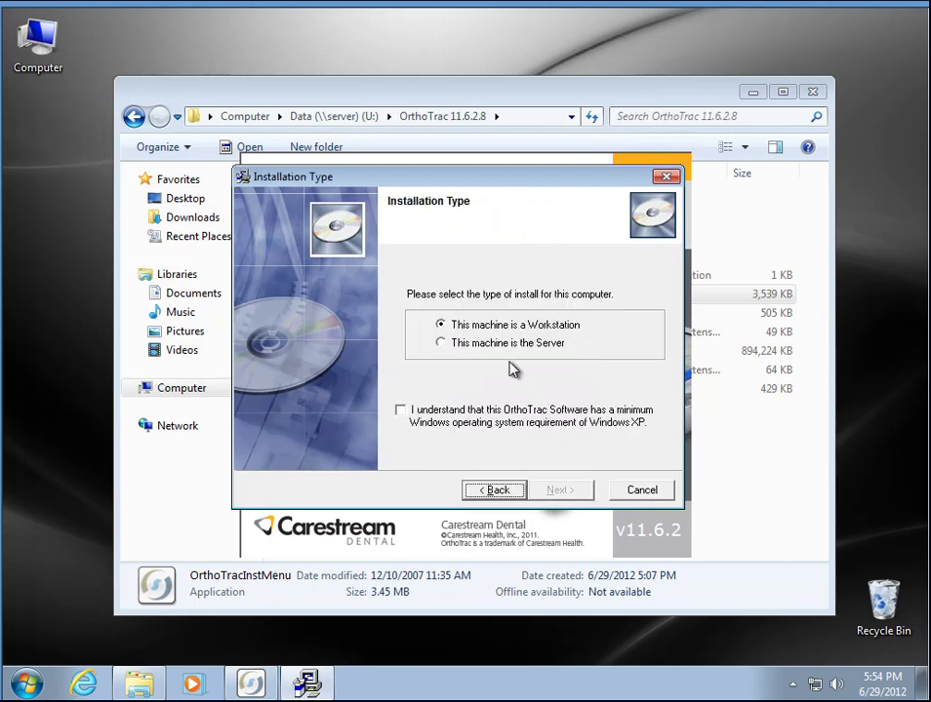
left_click(400, 410)
left_click(565, 496)
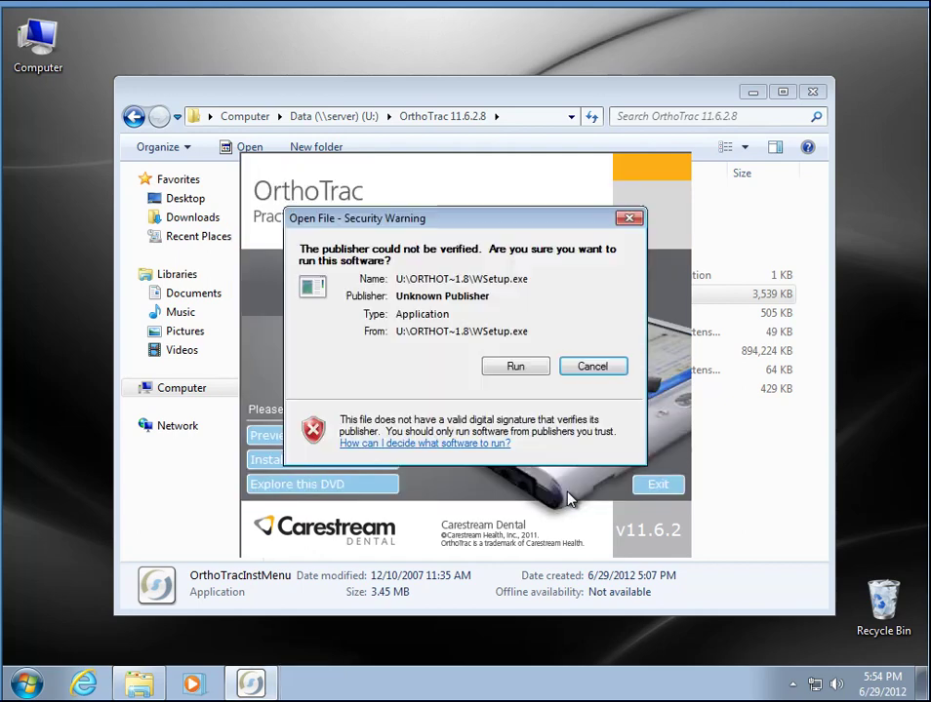
left_click(515, 367)
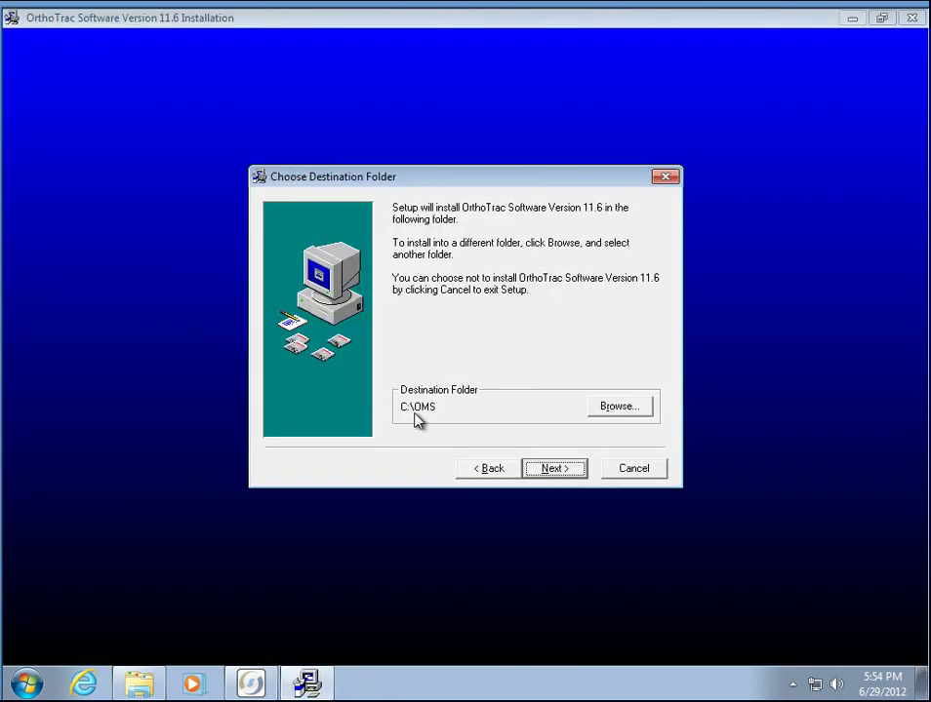
Step: Complete the OrthoTrac installation into C:\OMS without restarting, and close the installation menu and folder window
left_click(572, 472)
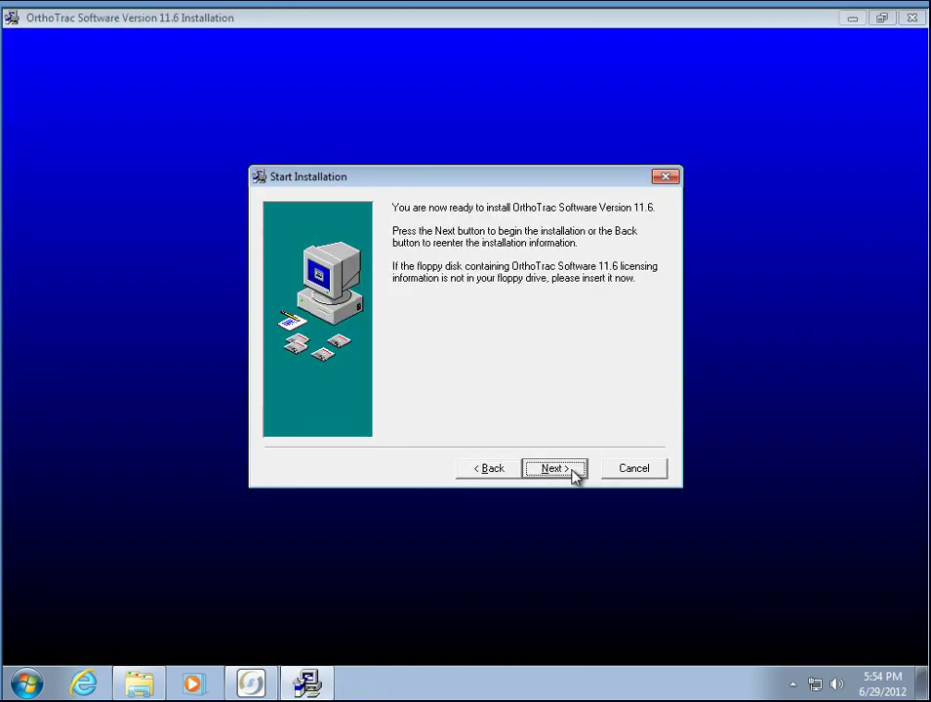
left_click(573, 469)
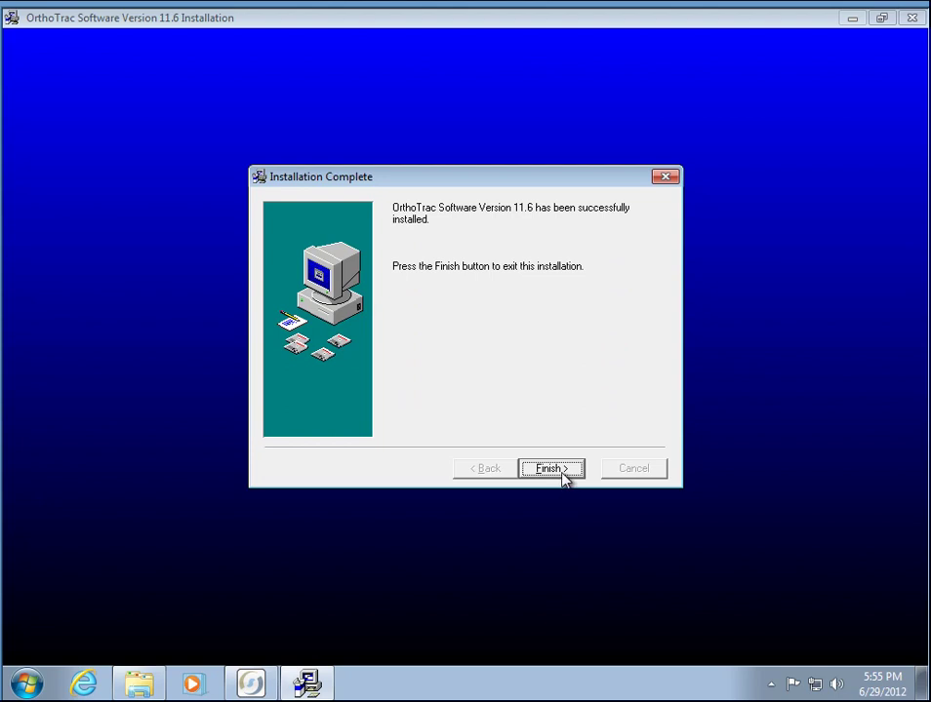
left_click(563, 473)
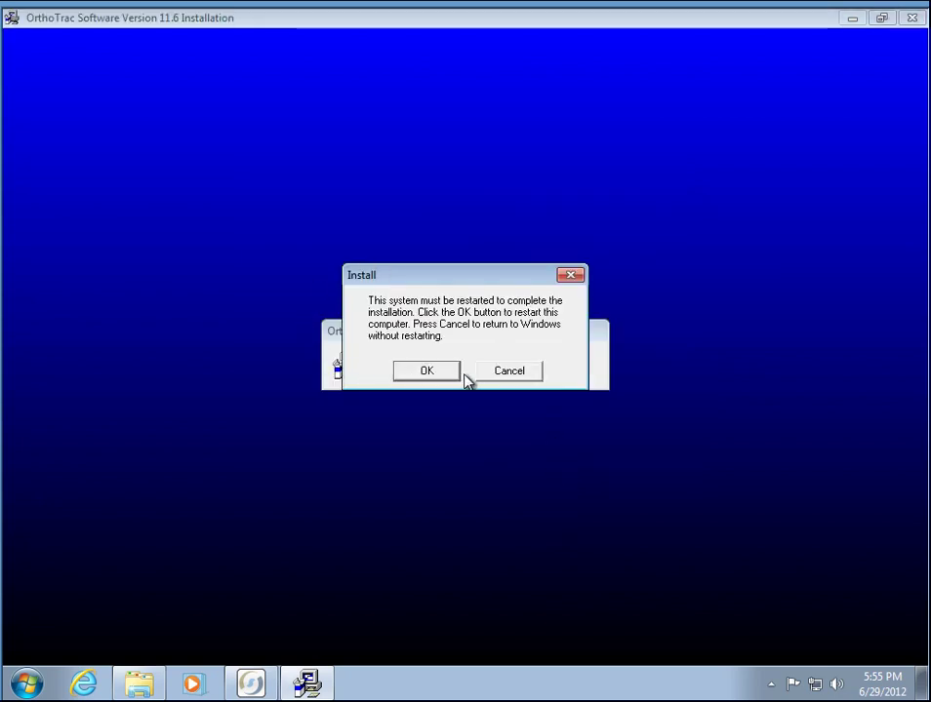
left_click(490, 380)
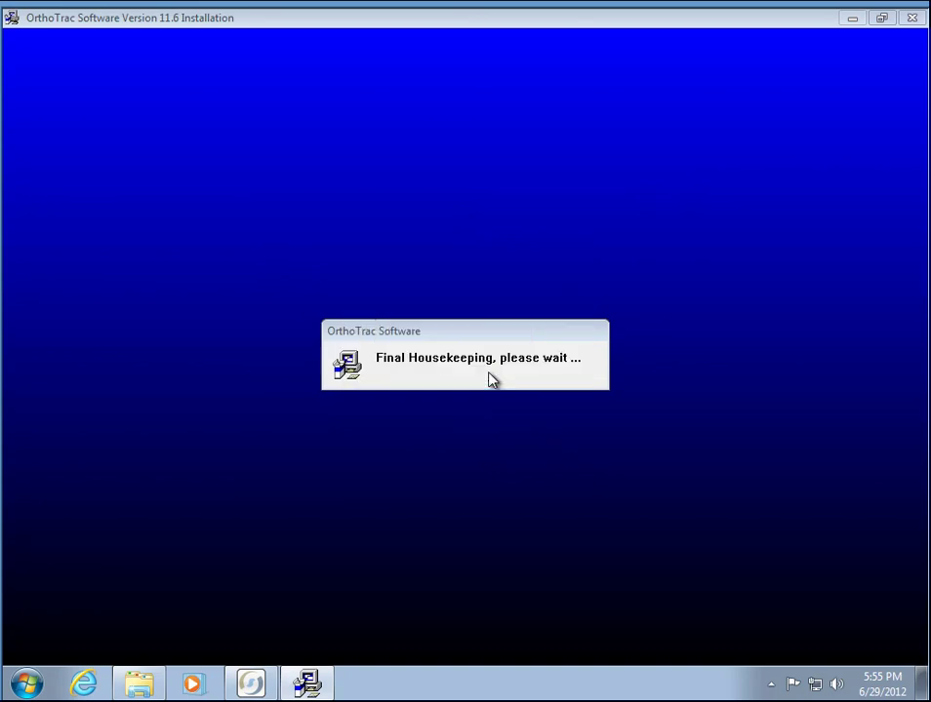
left_click(665, 488)
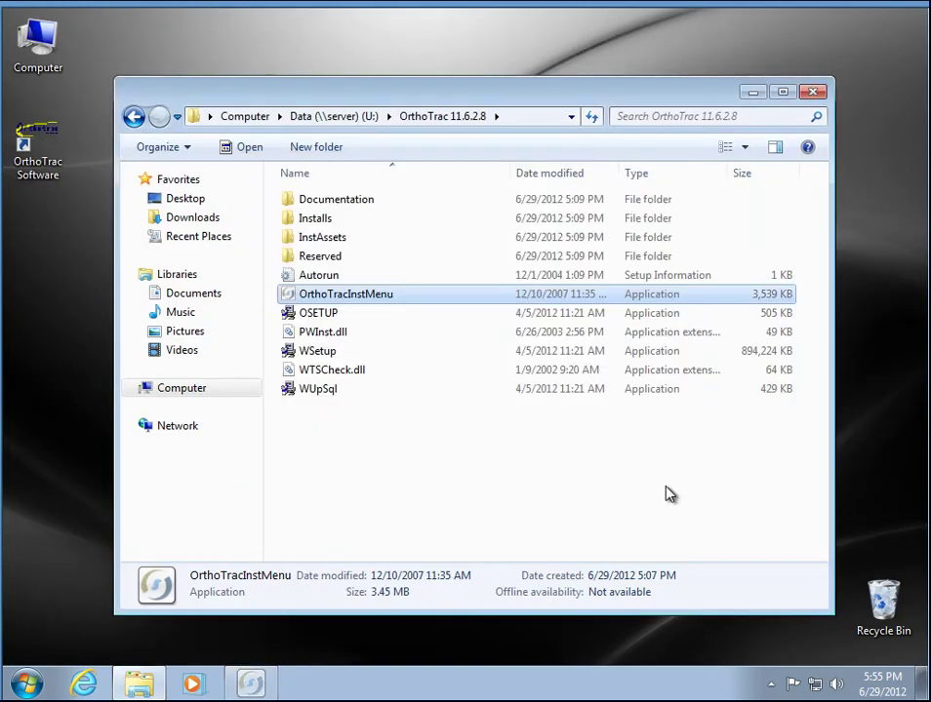
left_click(817, 92)
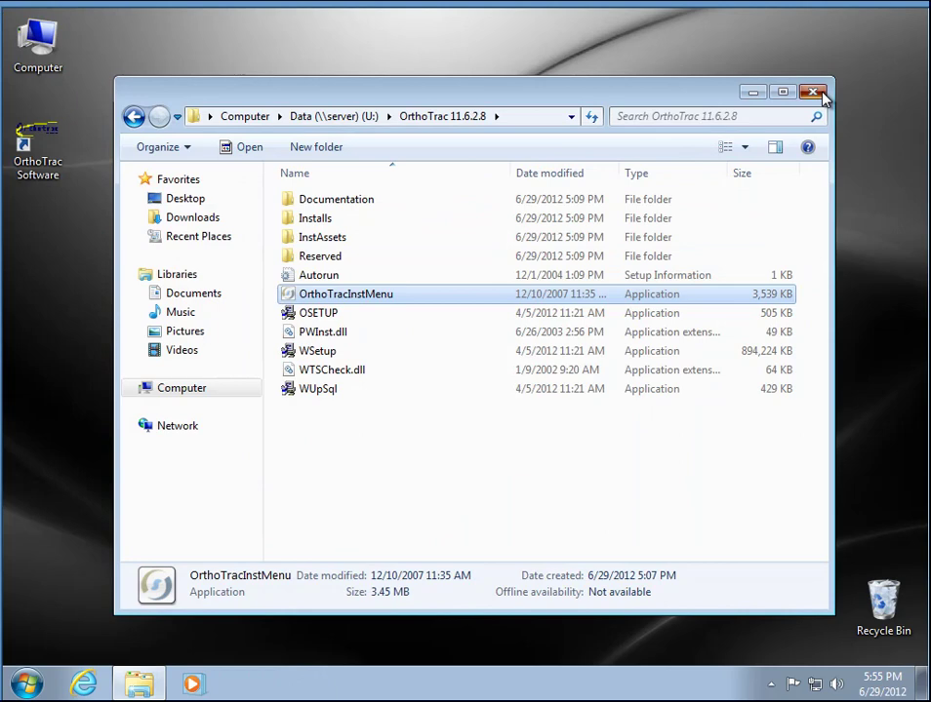
Step: Open the OMS configuration settings file from the C:\Windows folder
left_click(26, 686)
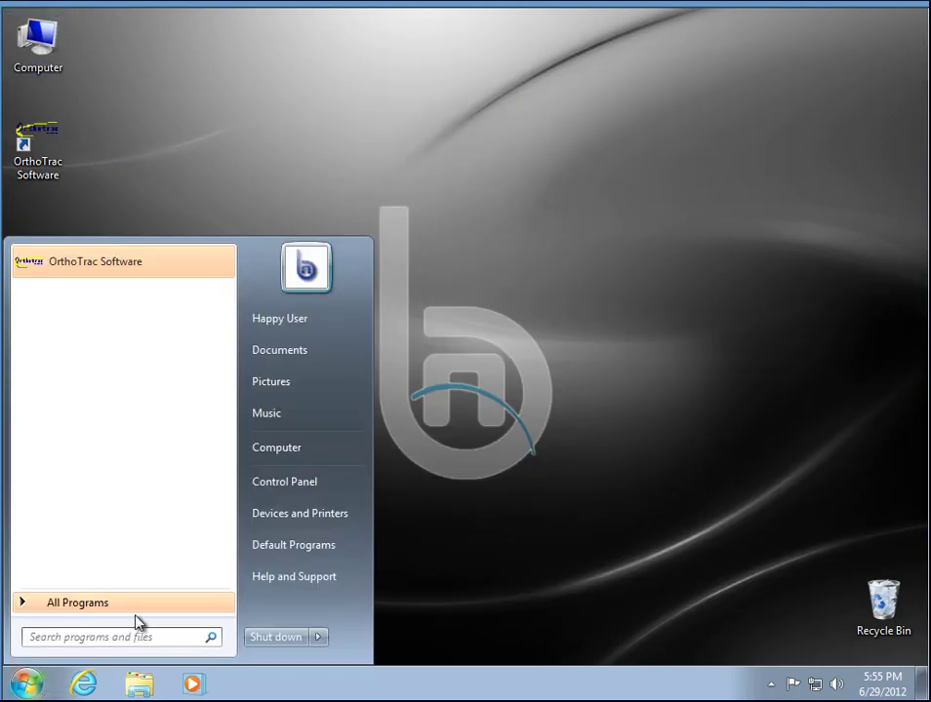
left_click(248, 453)
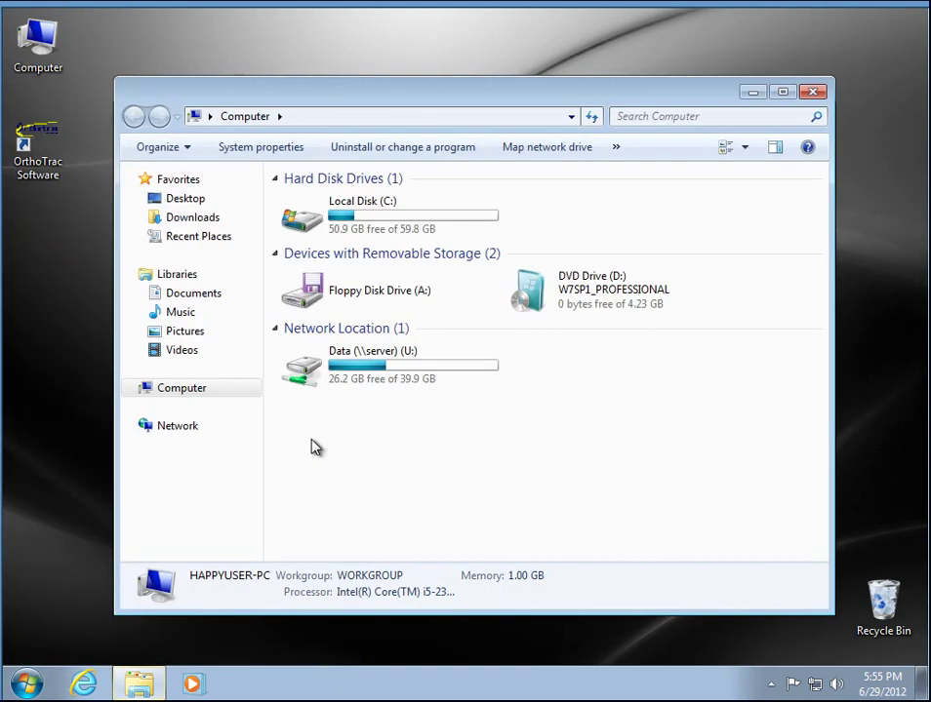
double_click(376, 225)
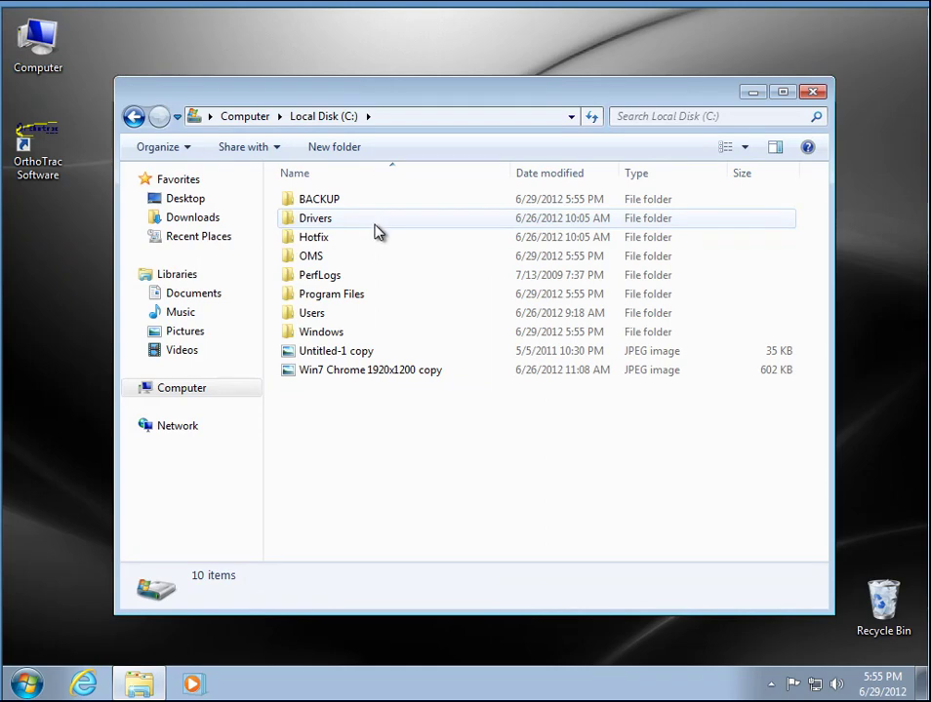
double_click(308, 332)
left_click(342, 282)
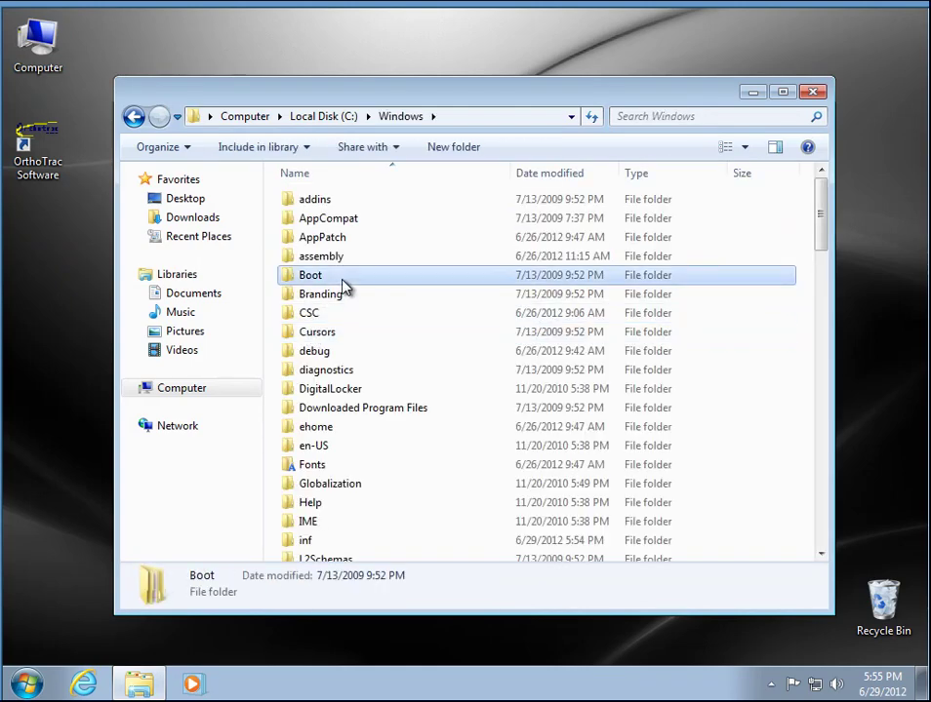
type("om")
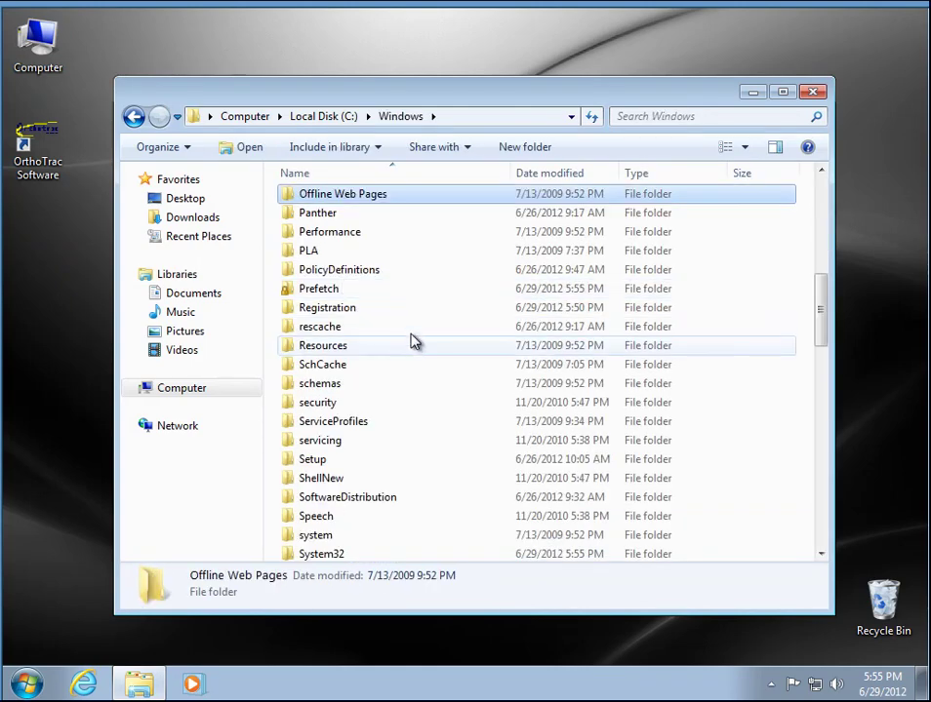
double_click(311, 194)
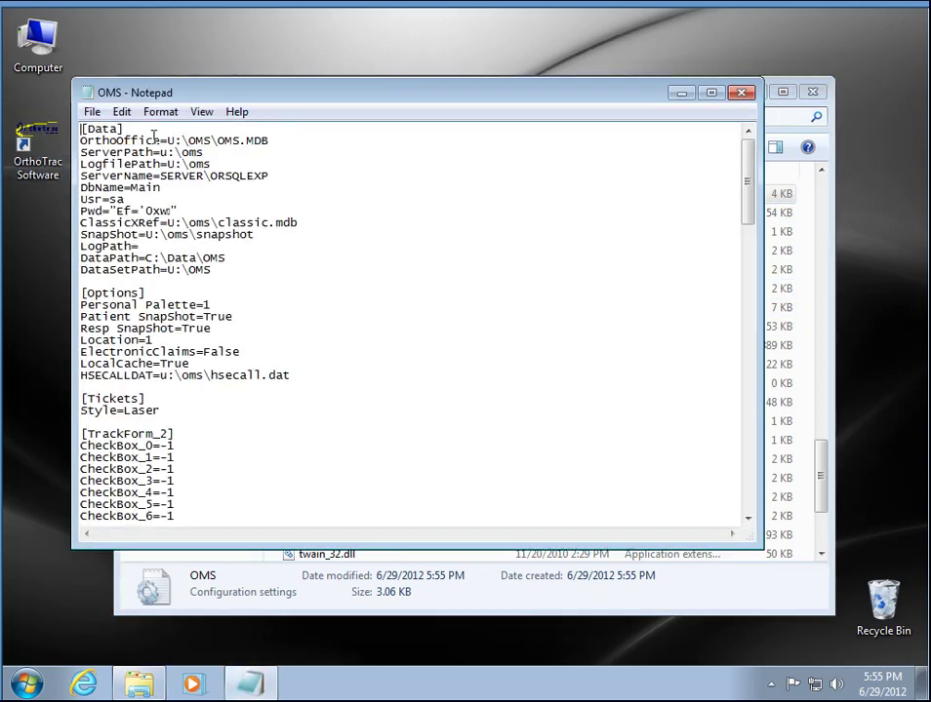
Step: Check the OrthoOffice and ServerPath entries in the OMS configuration file, and close the file and folder
left_click_drag(171, 140, 249, 139)
left_click(202, 152)
left_click(743, 94)
left_click(816, 91)
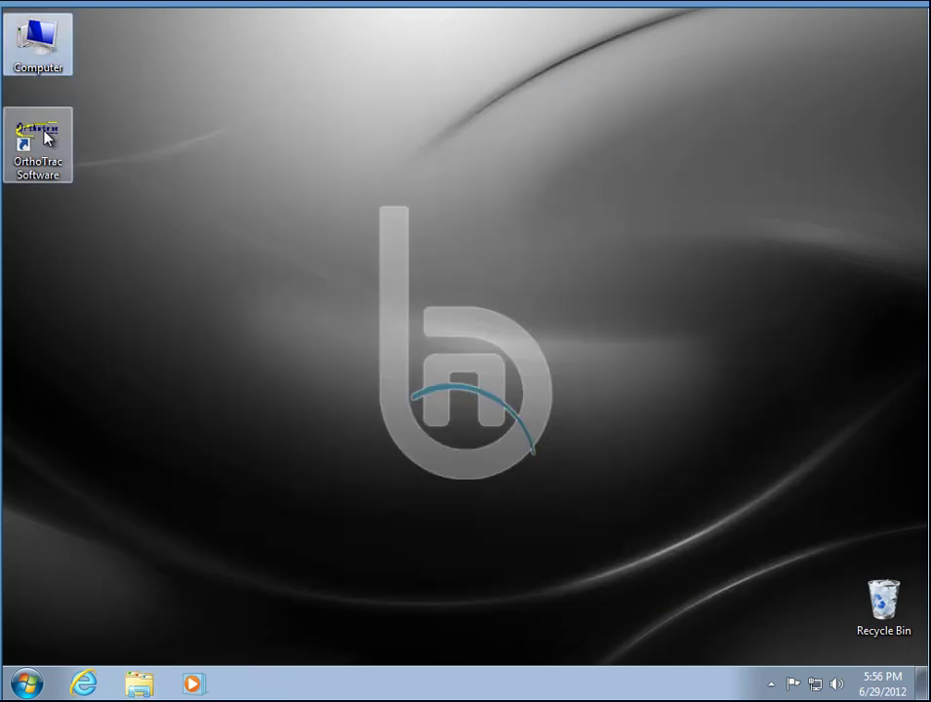
Step: Launch OrthoTrac Software from the desktop to test the workstation installation, and return to the desktop
double_click(46, 137)
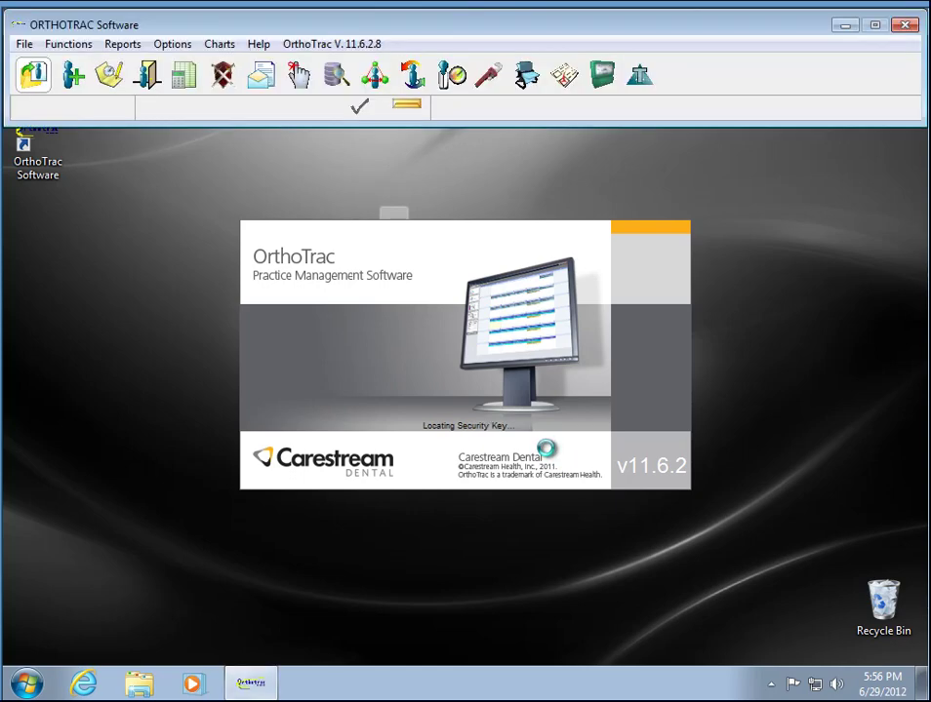
left_click(629, 441)
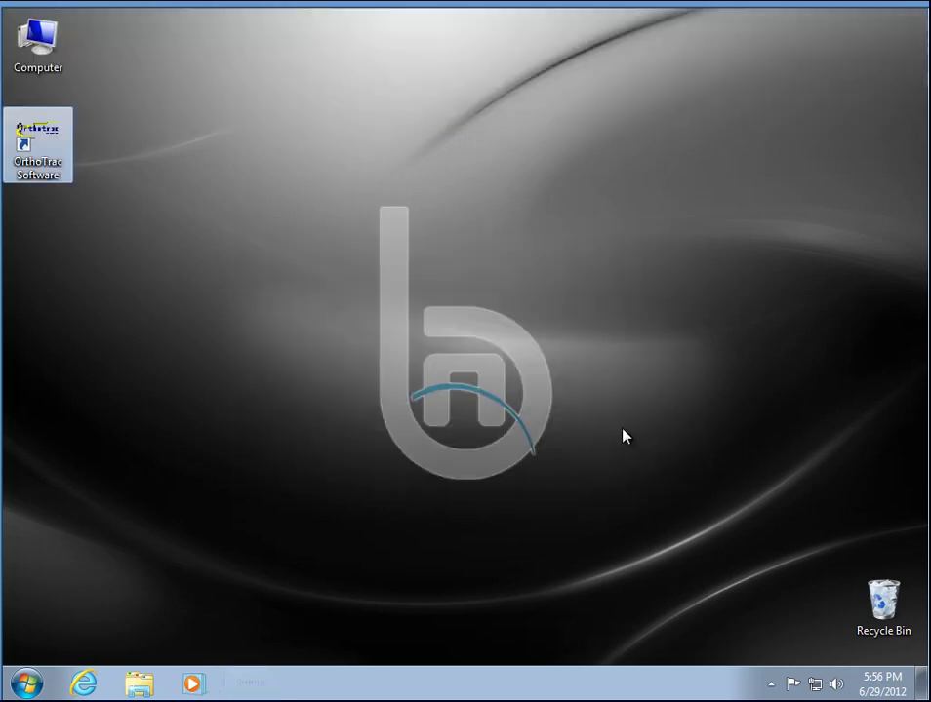
left_click(359, 332)
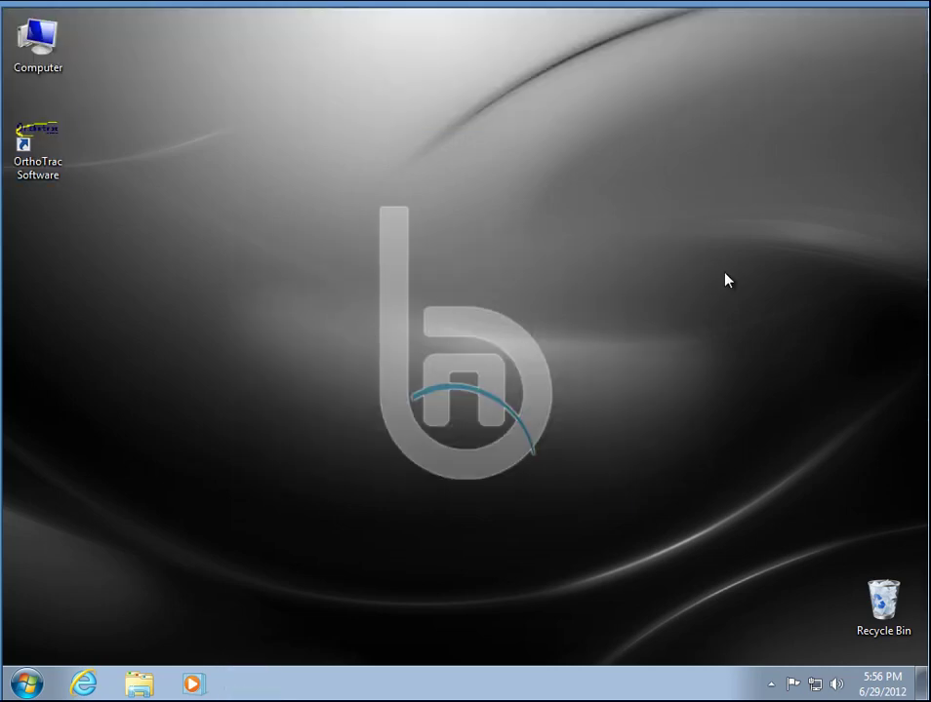